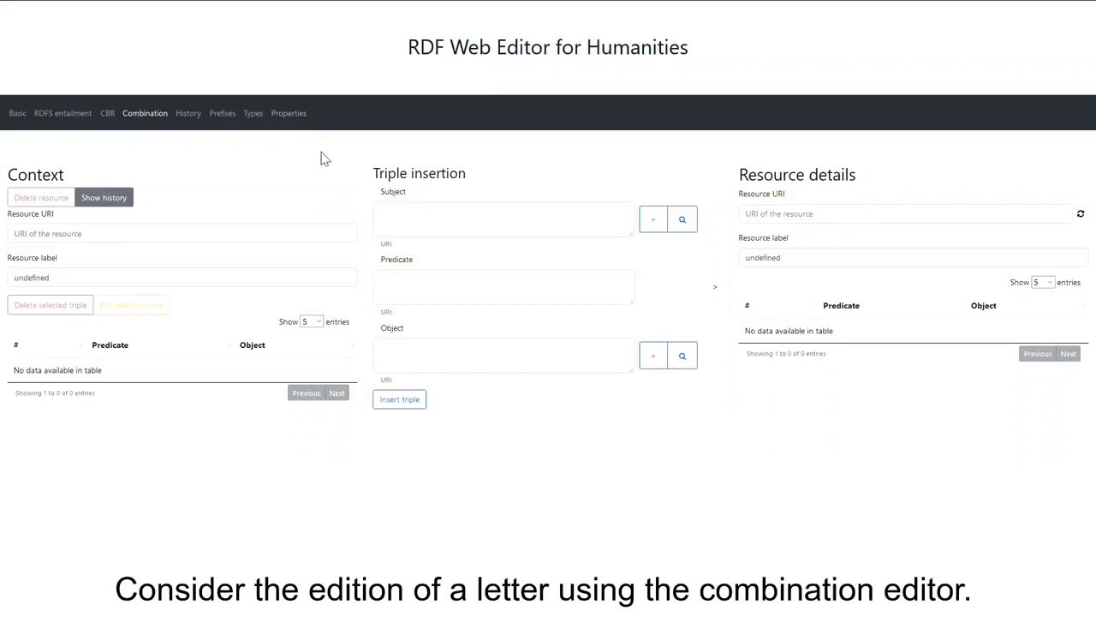
Create a new subject resource of type ahpo:Letter with the label "Aline to Henri, 1902".
left_click(653, 219)
left_click(512, 307)
key("Down")
left_click(501, 354)
type("Ali")
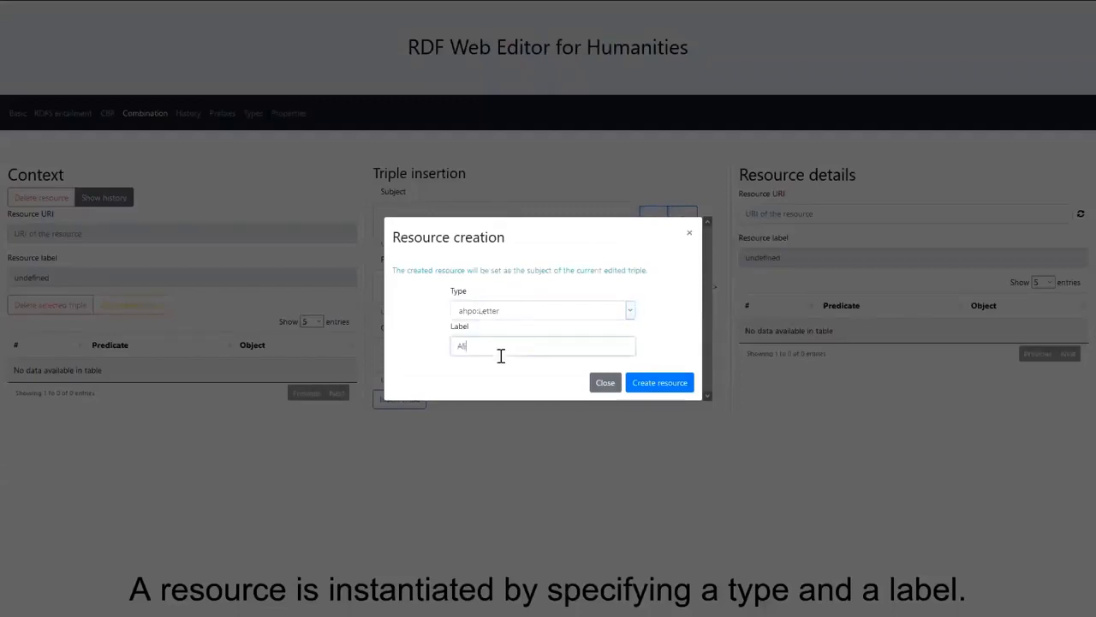
type("ne to Henri, 1902")
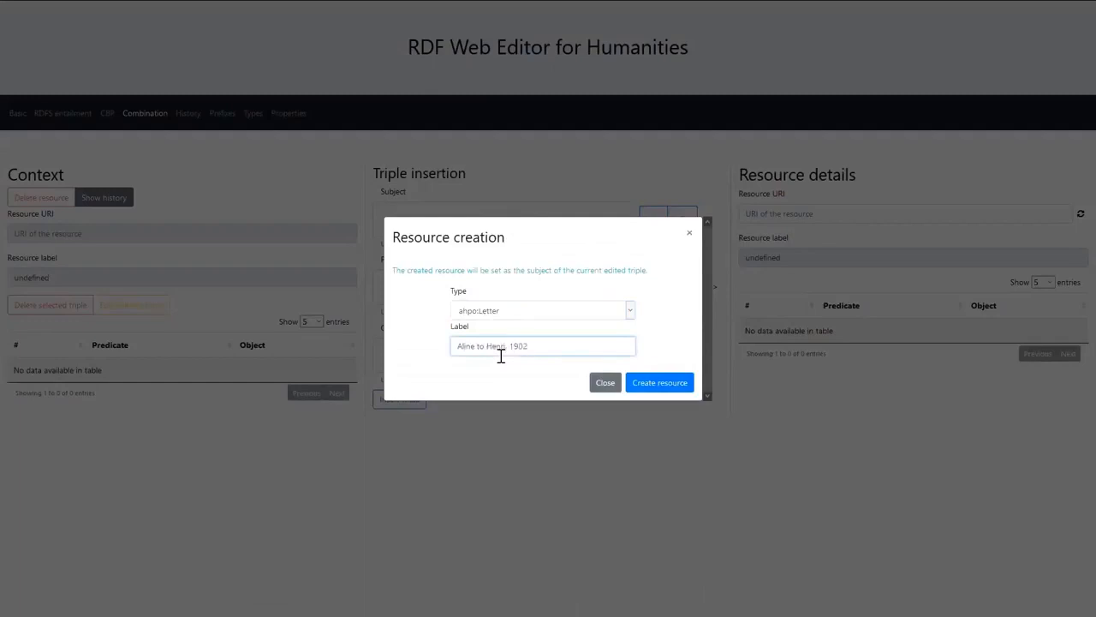
left_click(661, 382)
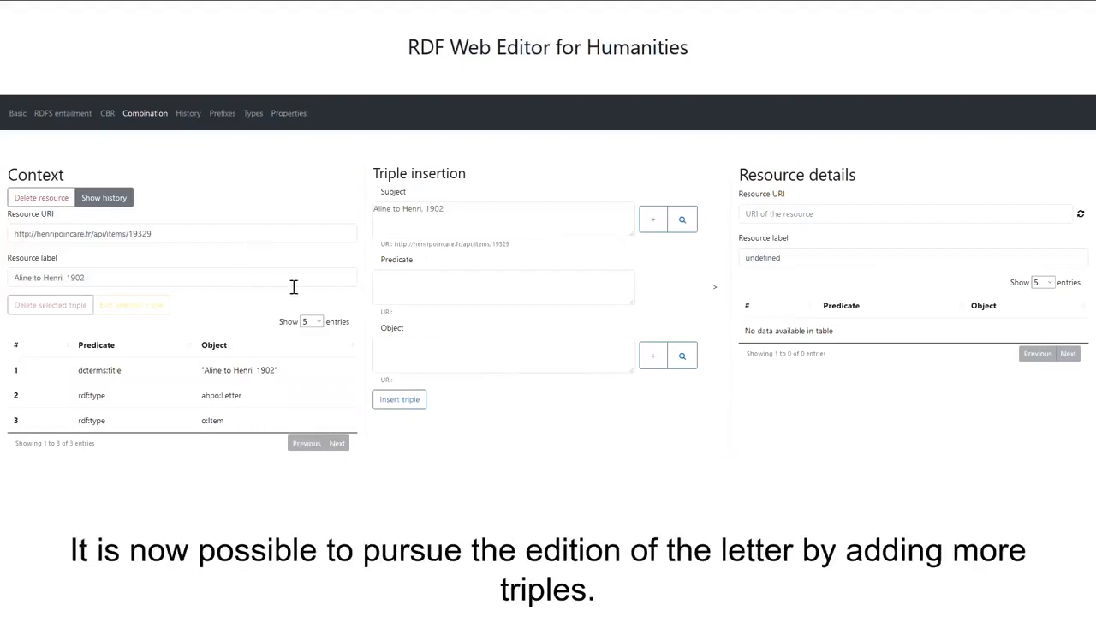
Insert a triple for the letter with predicate sentBy and the person Aline Poincaré as object.
left_click(432, 290)
type("sentBy")
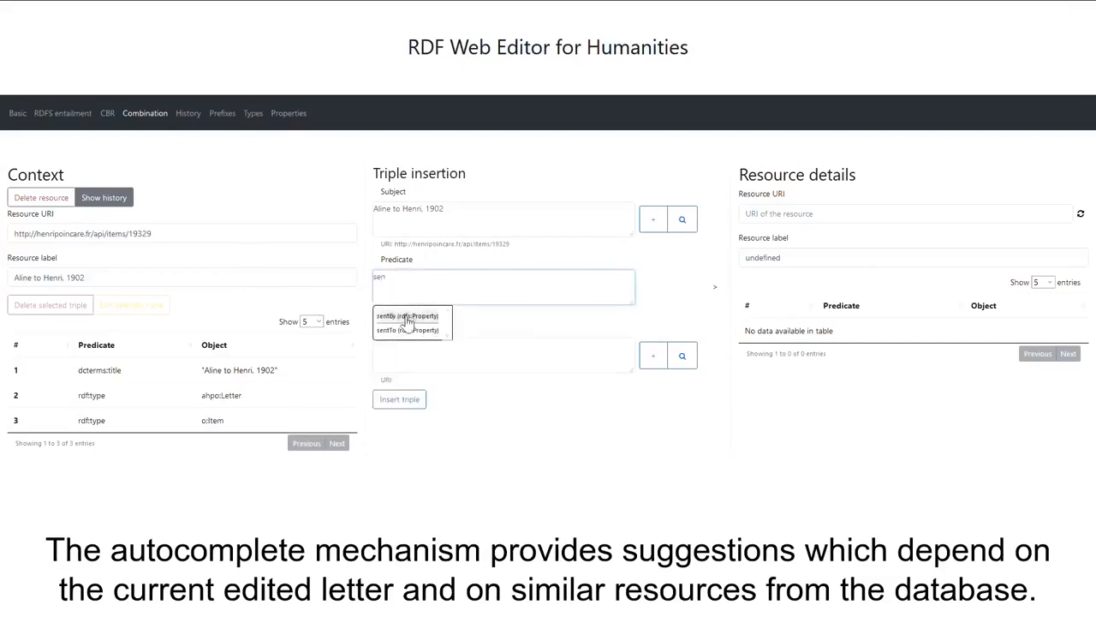
left_click(408, 316)
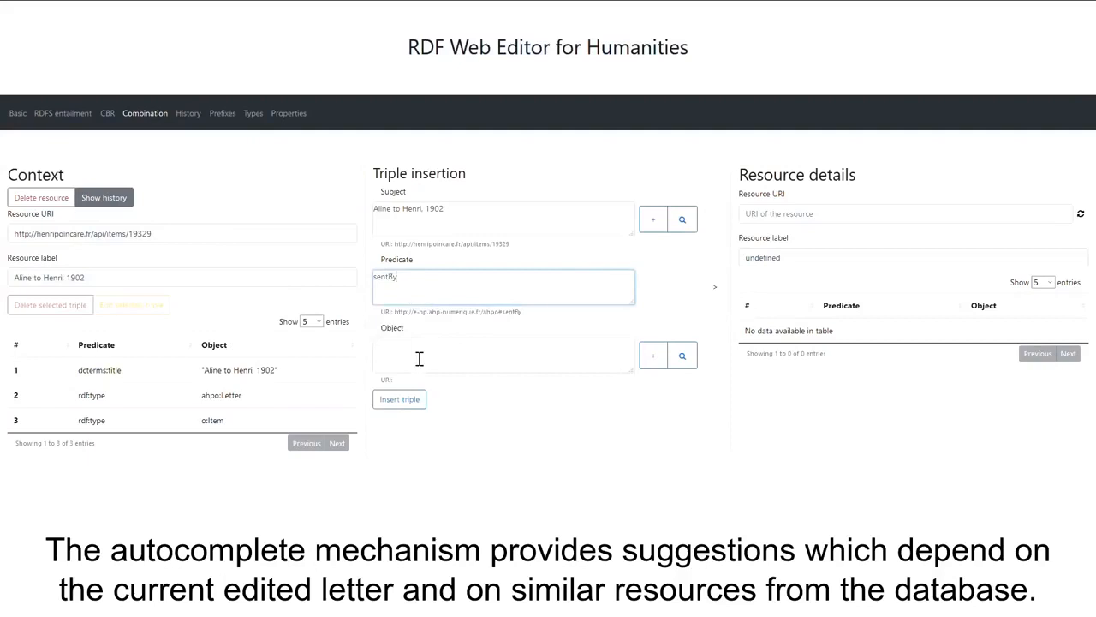
left_click(420, 358)
type("ali")
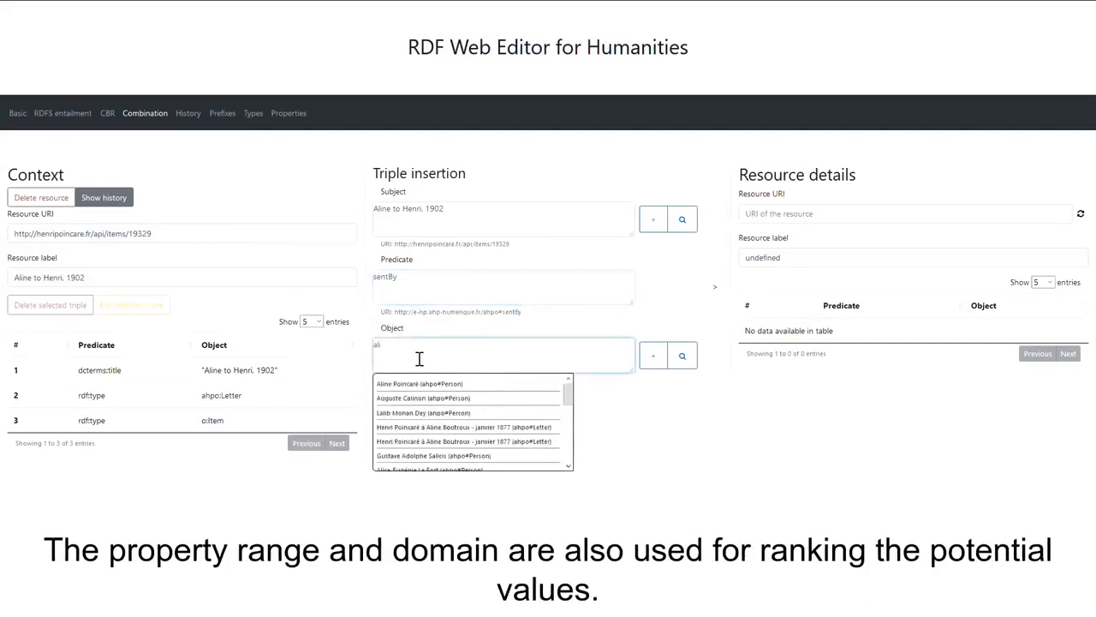
left_click(409, 385)
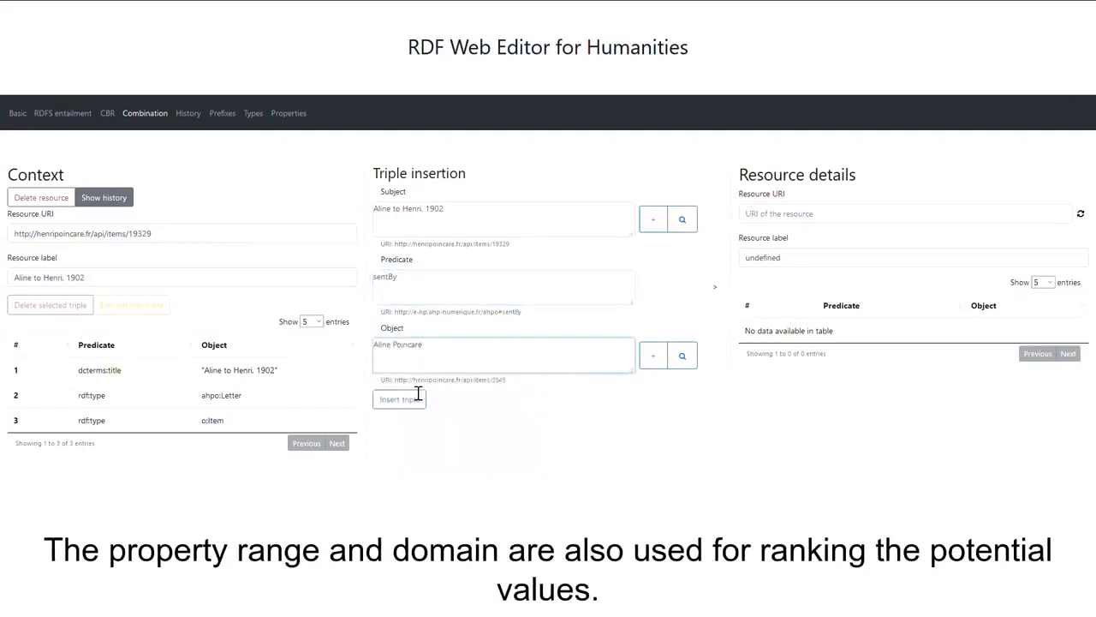
left_click(401, 399)
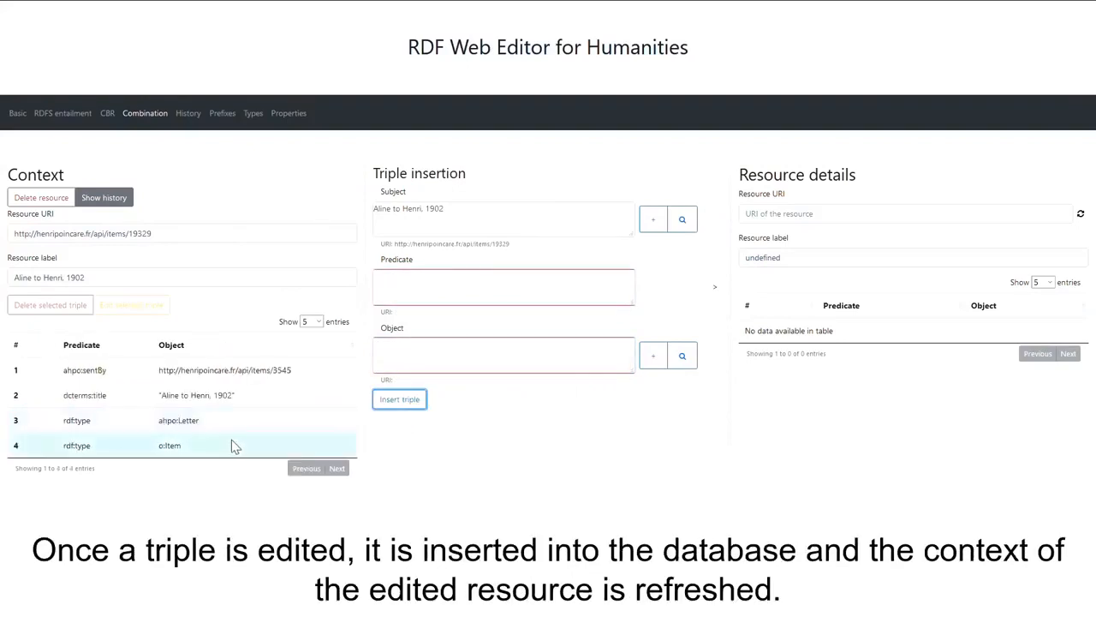
Show the resource details of the sentBy triple's object, browse its further entries, and hide the details column.
right_click(203, 372)
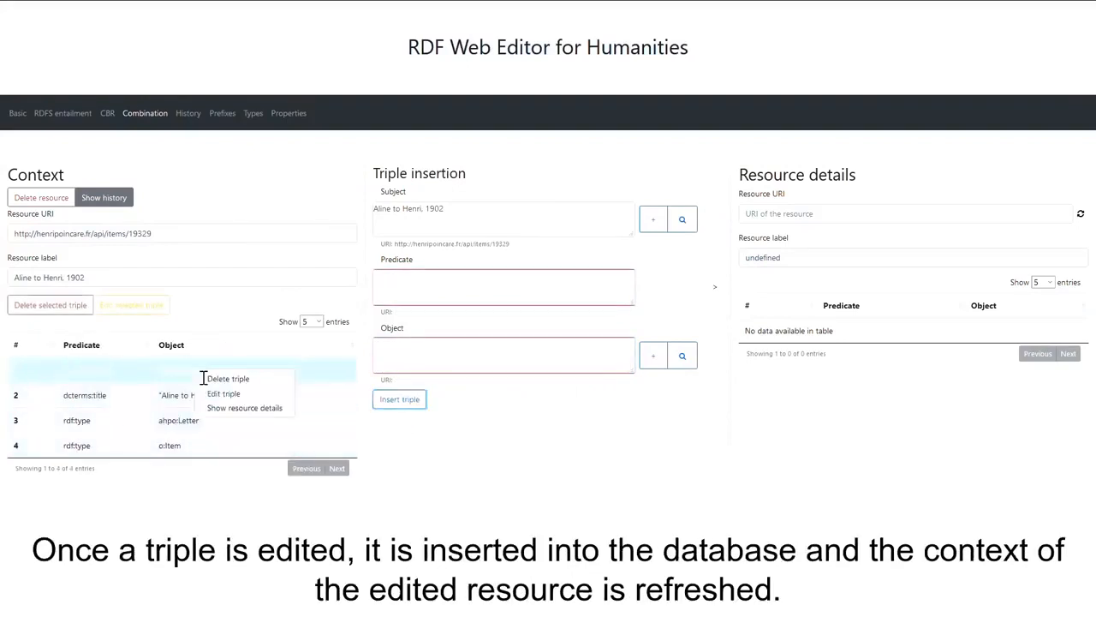
left_click(227, 408)
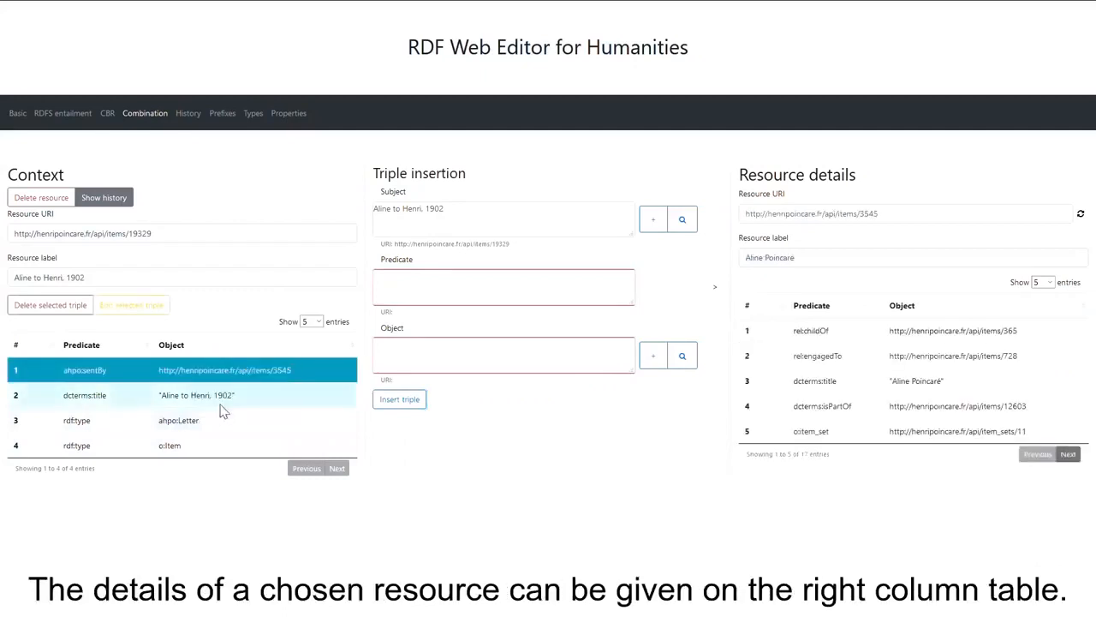
left_click(1069, 455)
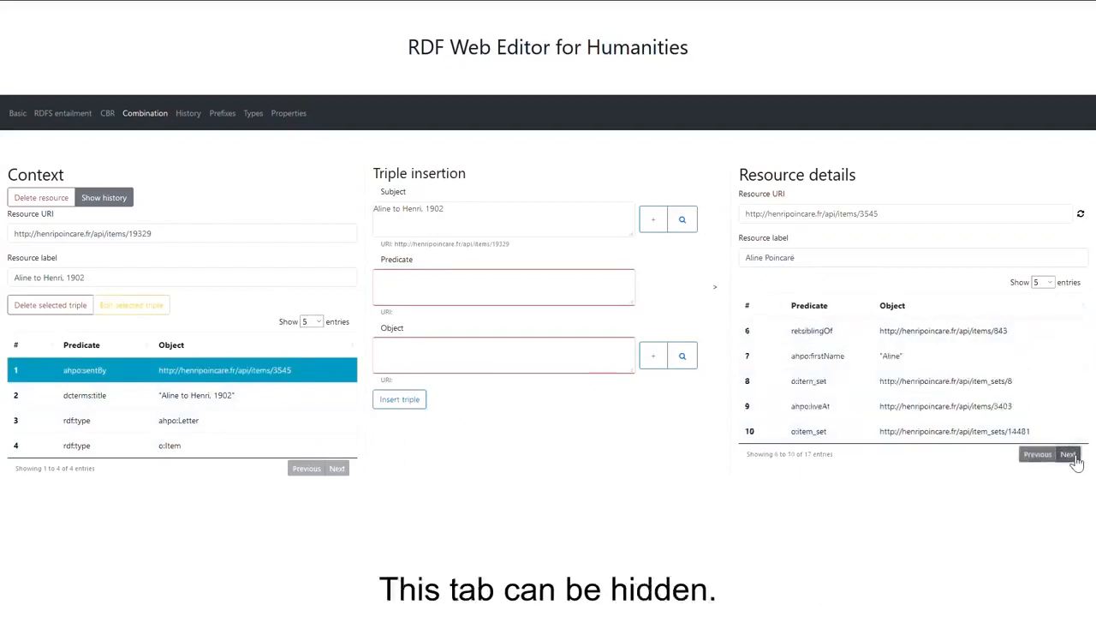
left_click(1070, 457)
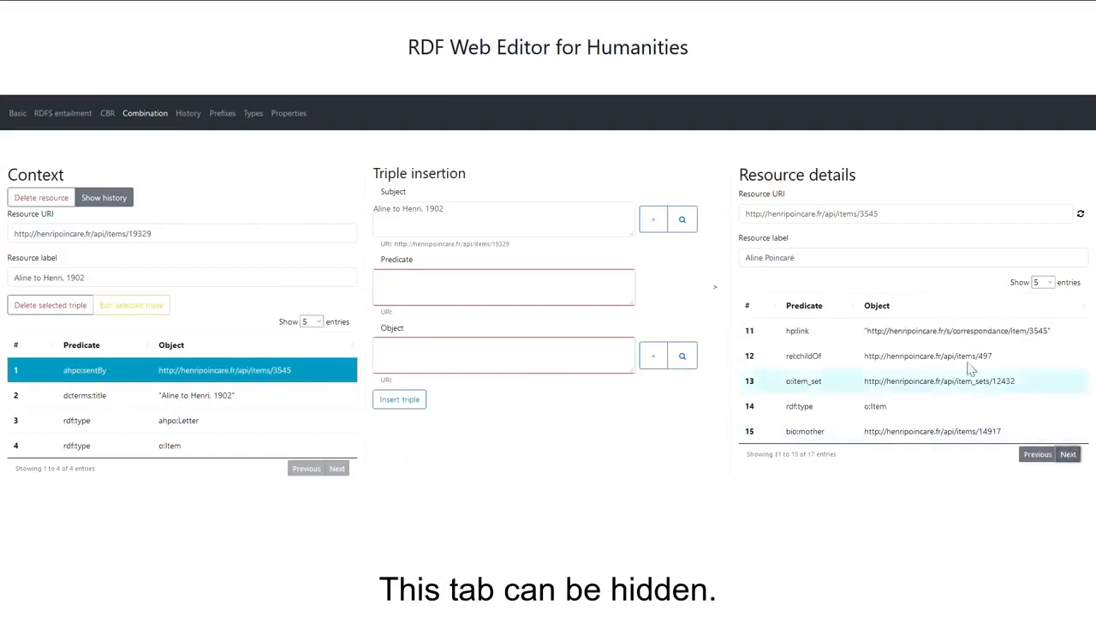
left_click(719, 294)
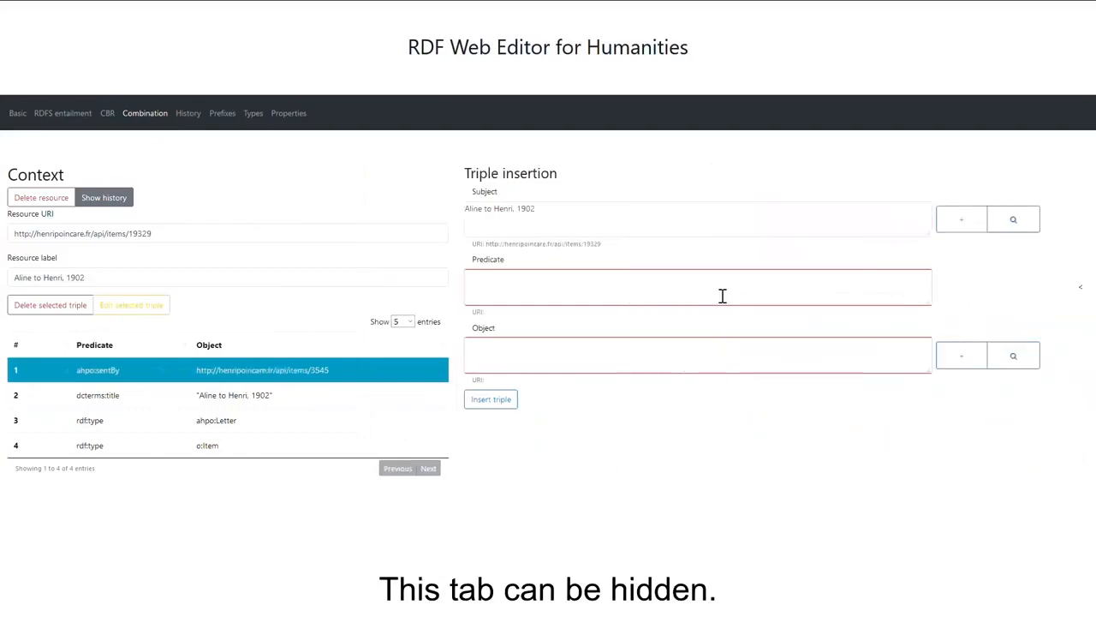
Insert a triple for the letter with predicate sentTo and the person Henri Poincaré as object.
left_click(528, 287)
type("sentTo")
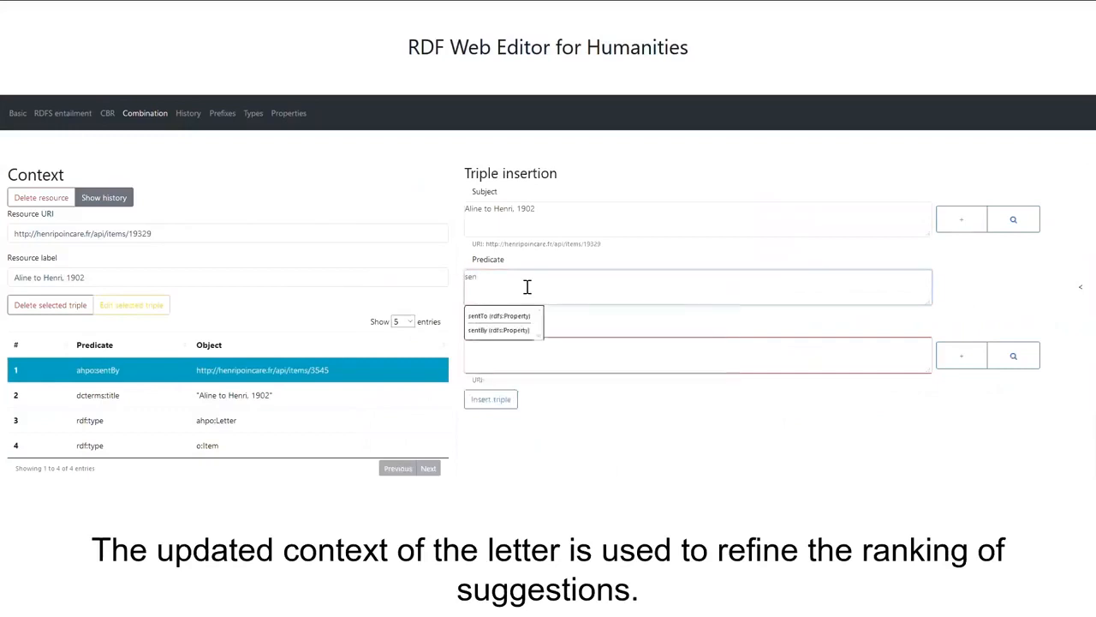
left_click(494, 315)
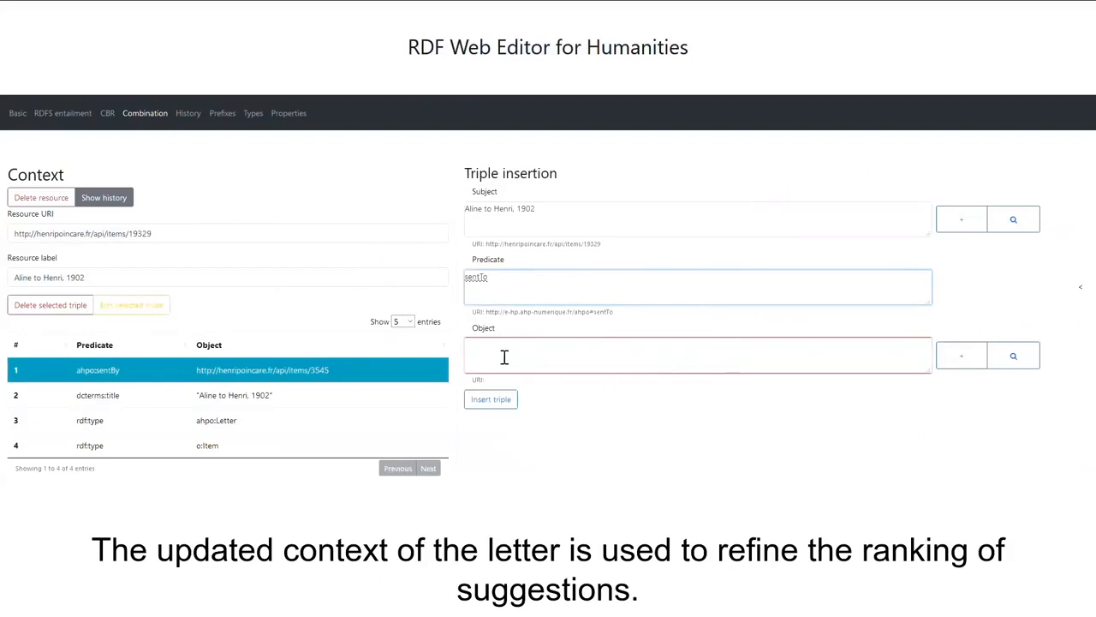
left_click(505, 355)
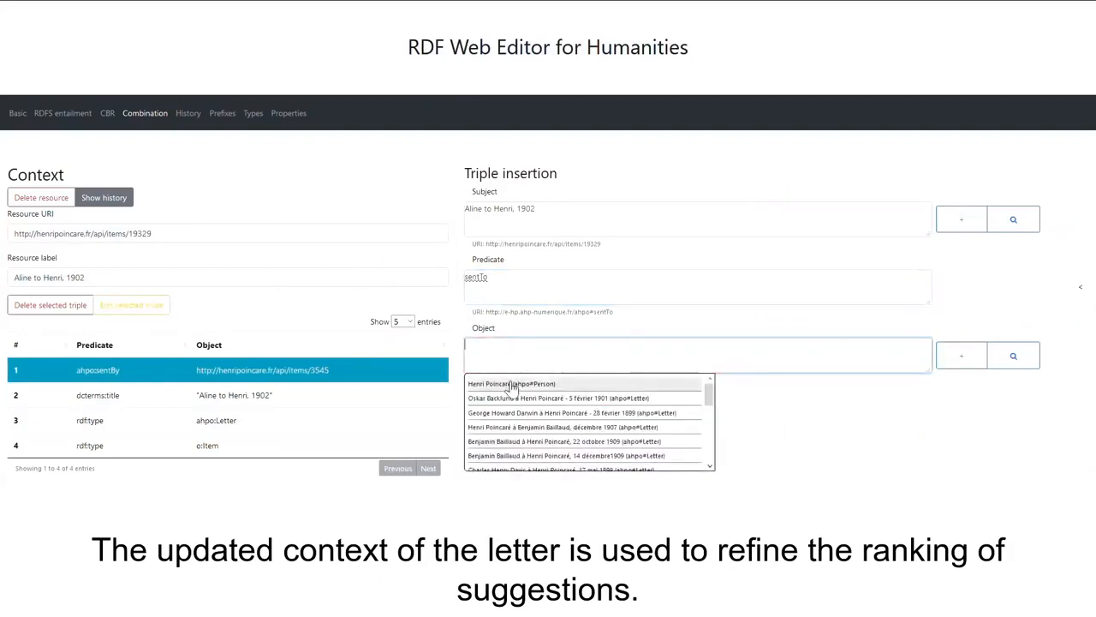
left_click(512, 383)
left_click(505, 398)
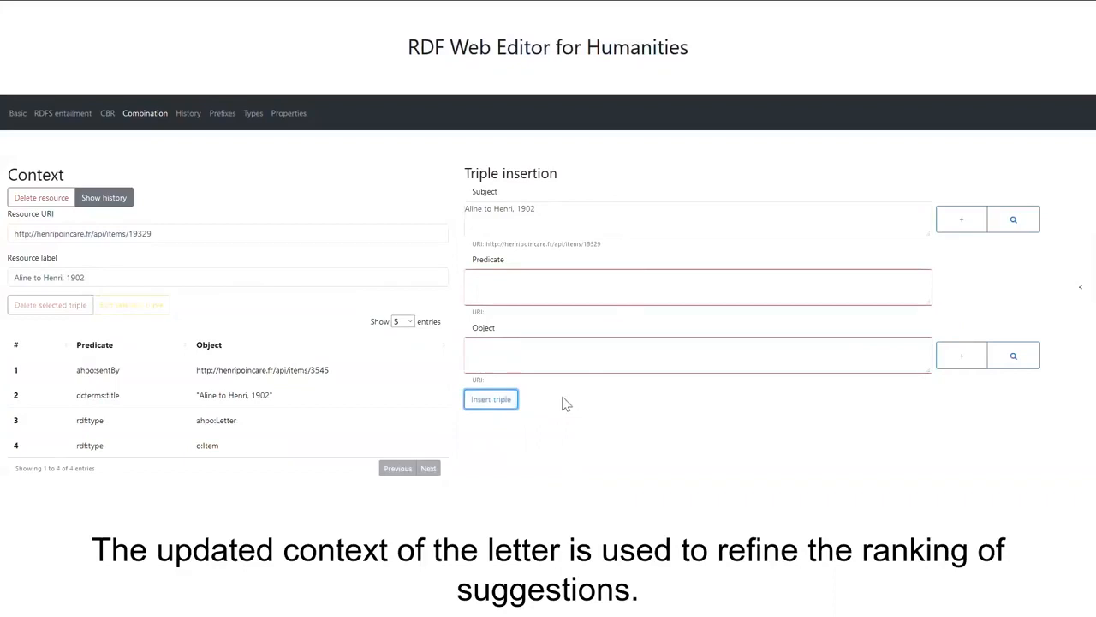
Insert a triple for the letter with predicate archivedAt and the archive place "Private collection 75017" as object.
left_click(496, 291)
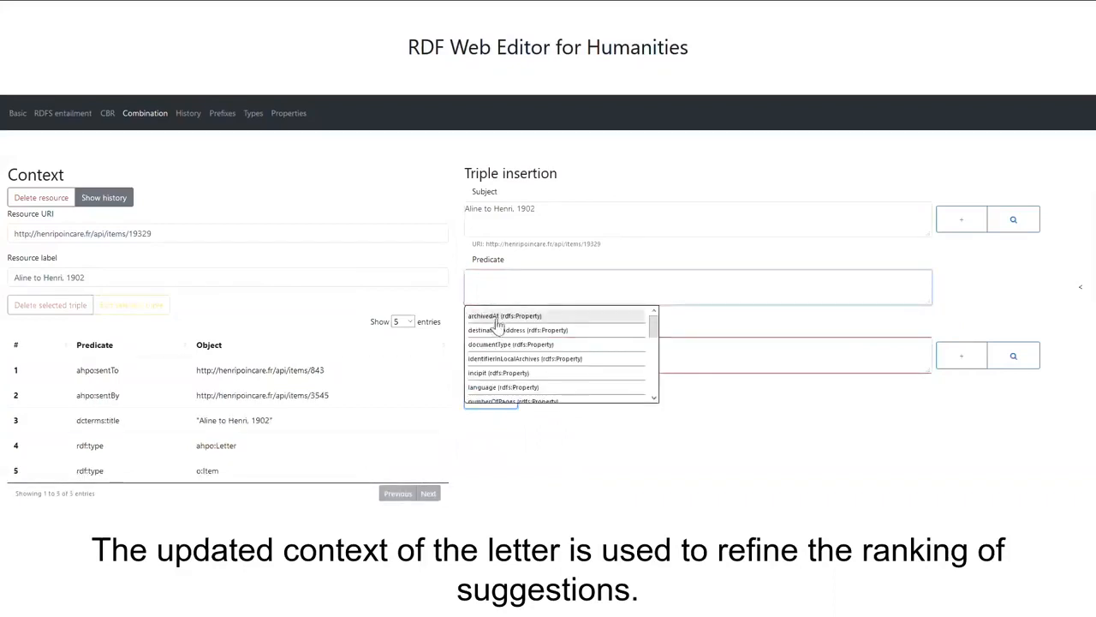
left_click(493, 318)
left_click(492, 325)
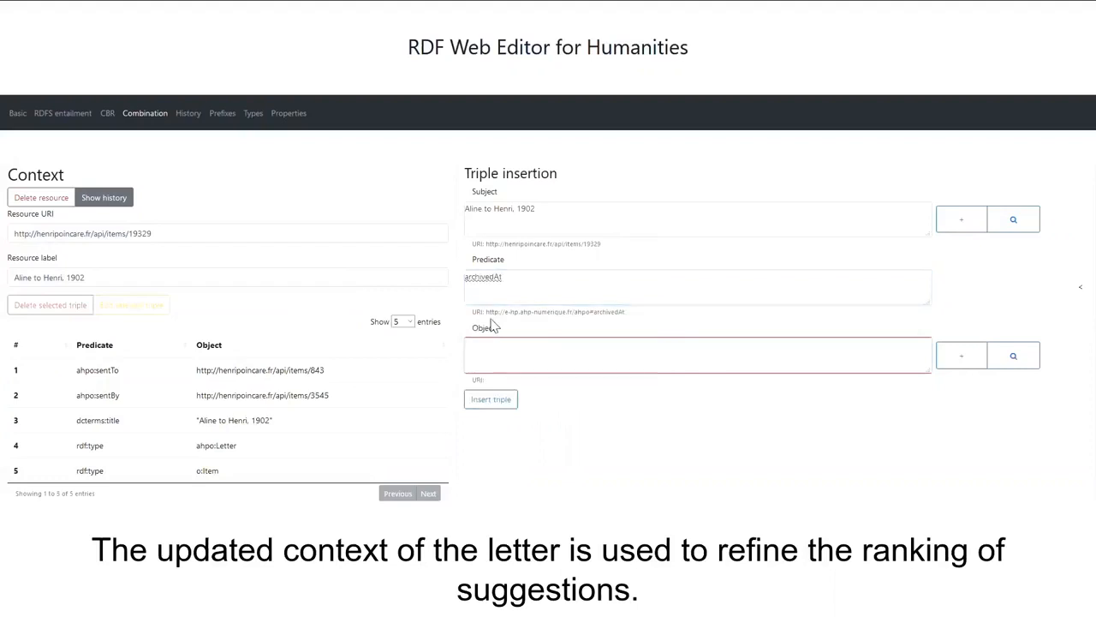
left_click(501, 365)
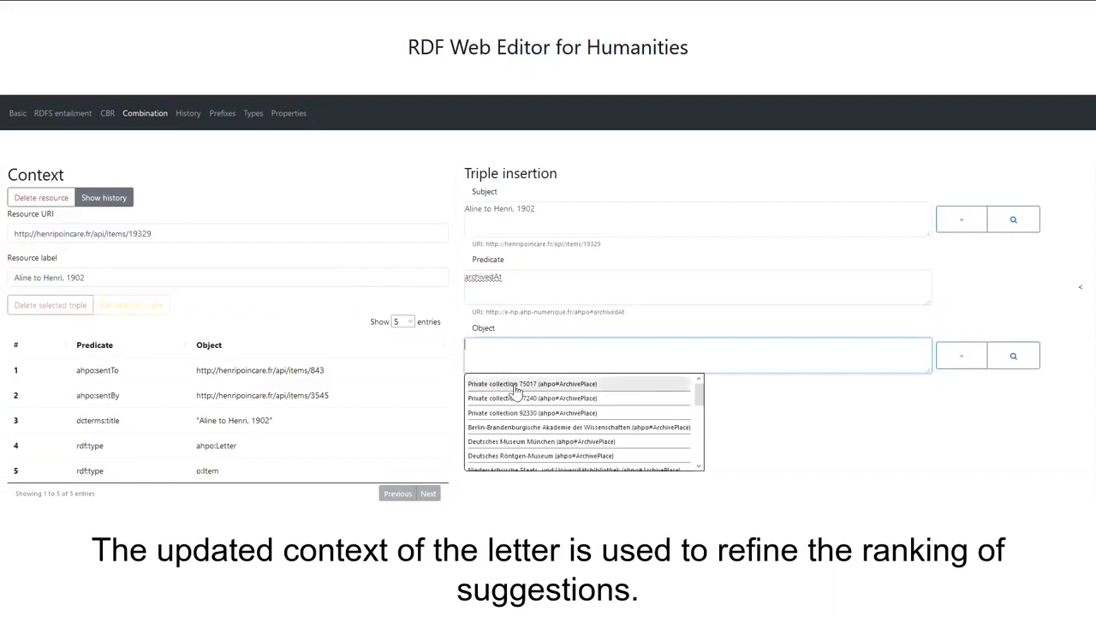
left_click(517, 385)
left_click(496, 409)
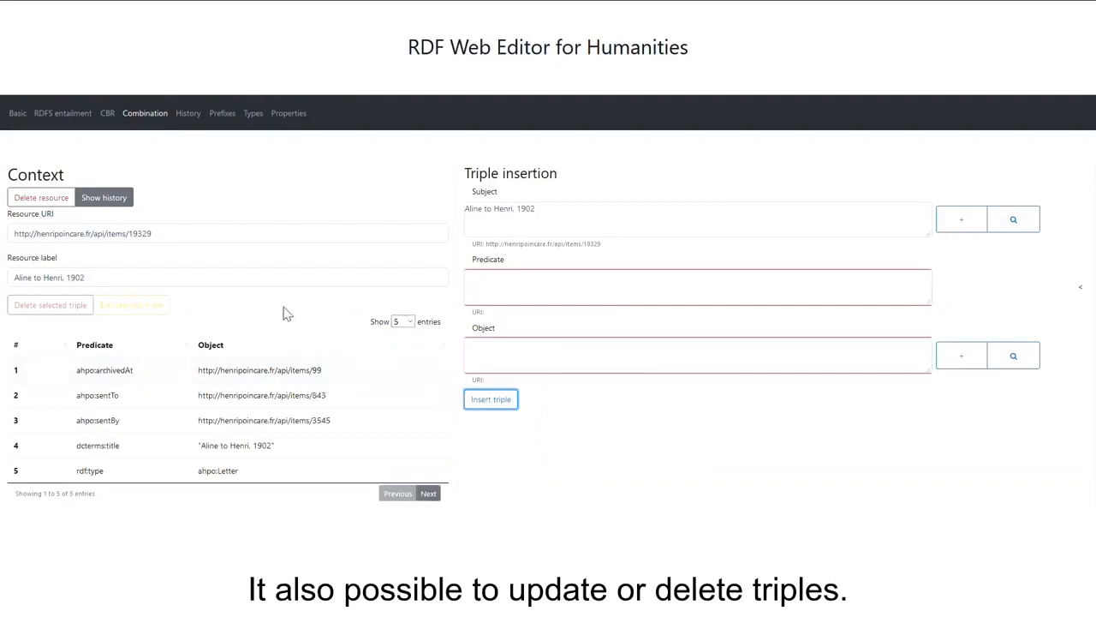
Delete the ahpo:sentBy triple from the letter's context.
left_click(167, 426)
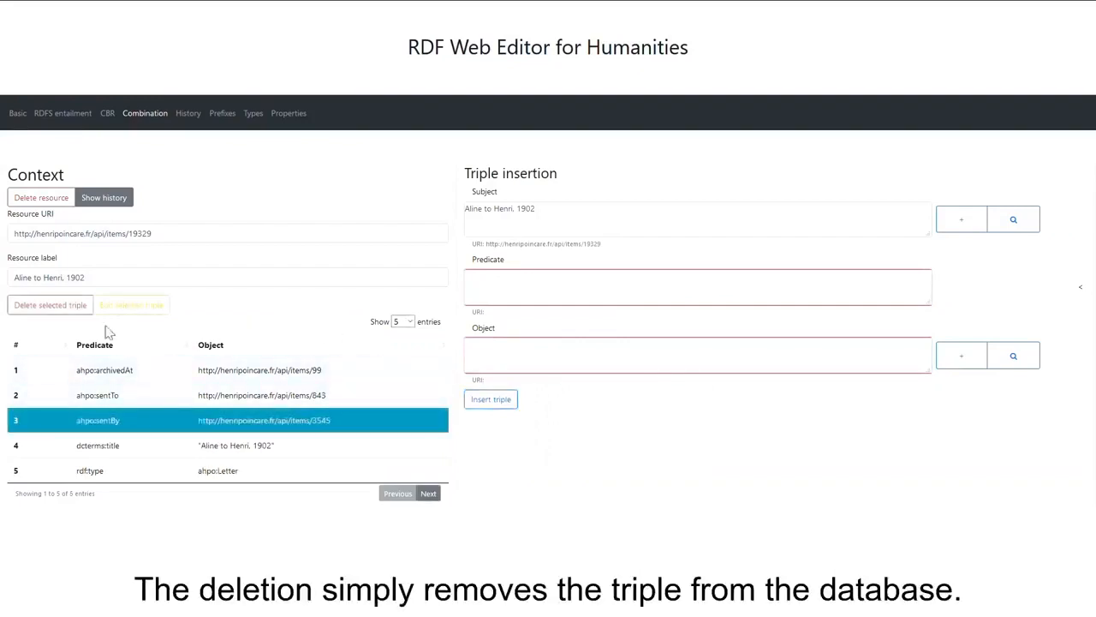
left_click(64, 306)
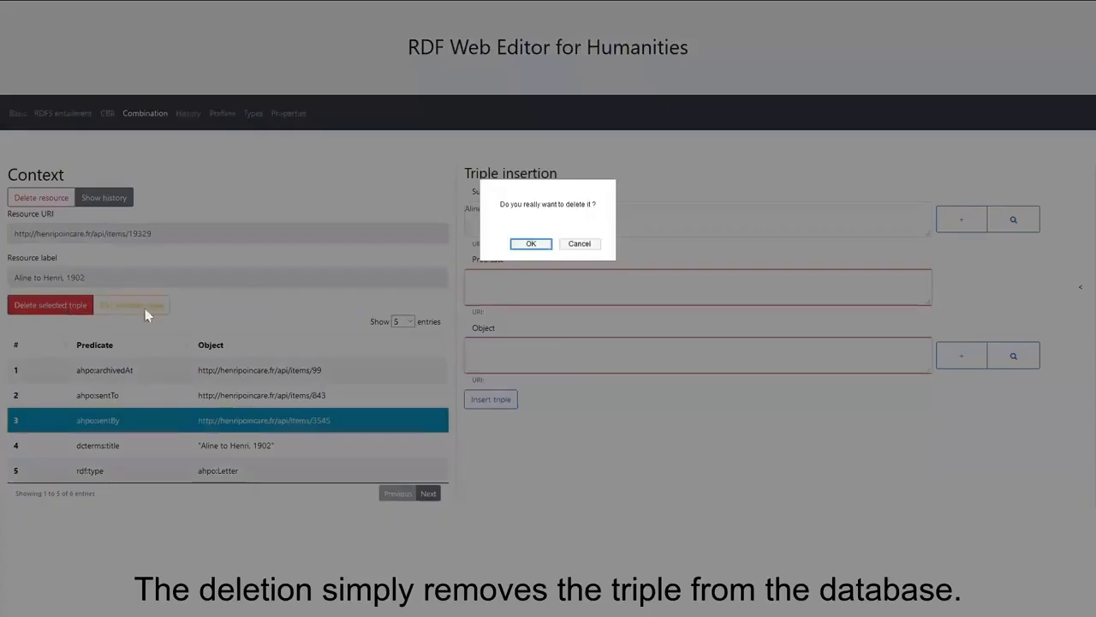
left_click(523, 245)
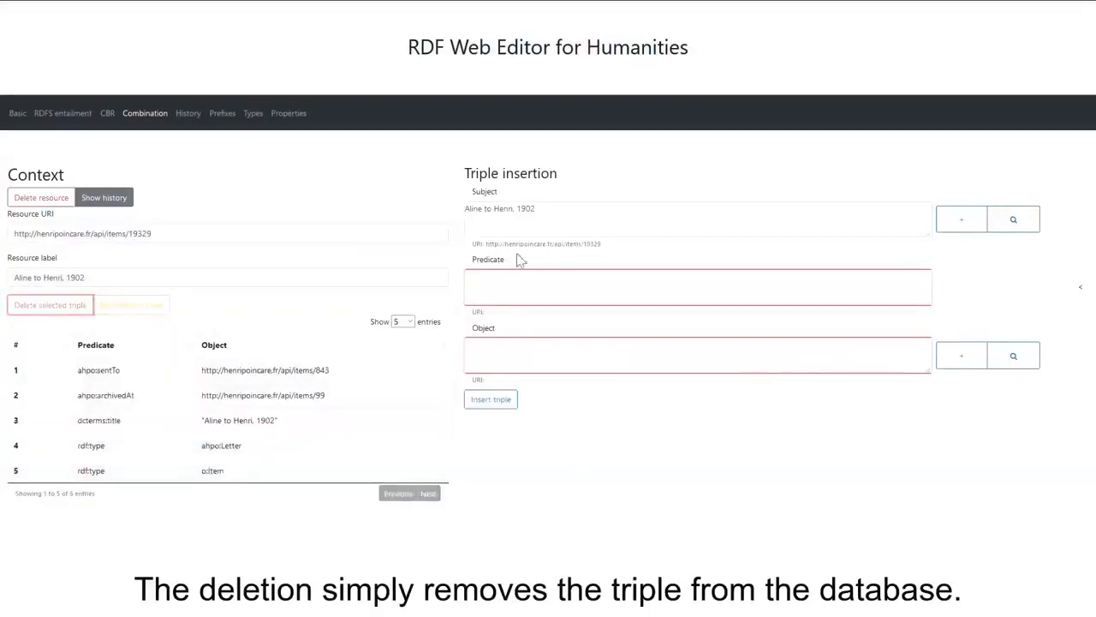
left_click(516, 293)
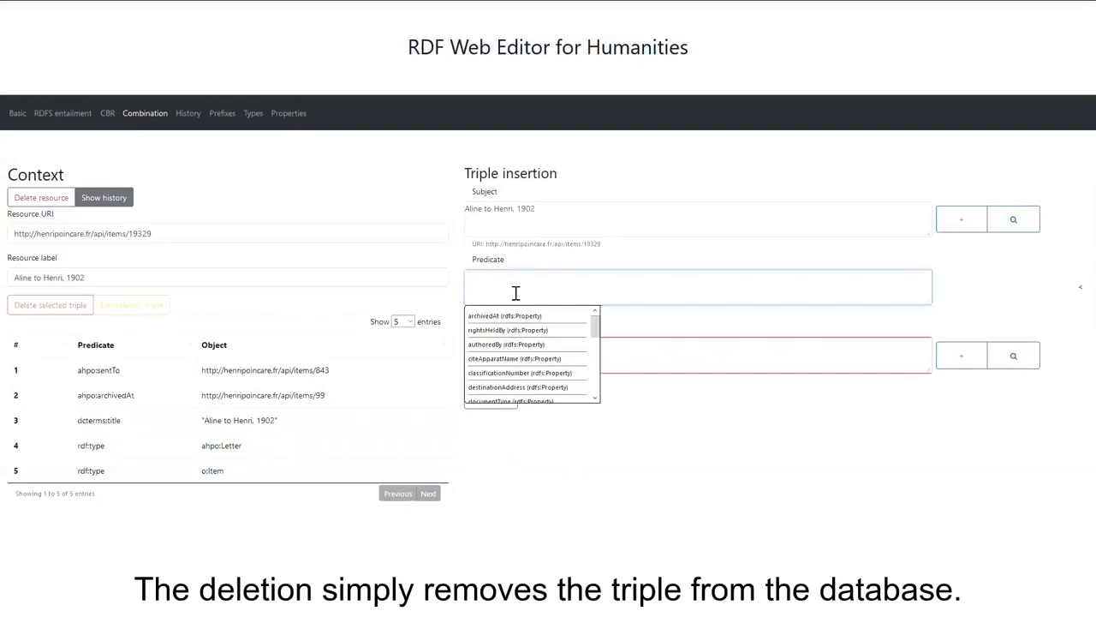
type("sen")
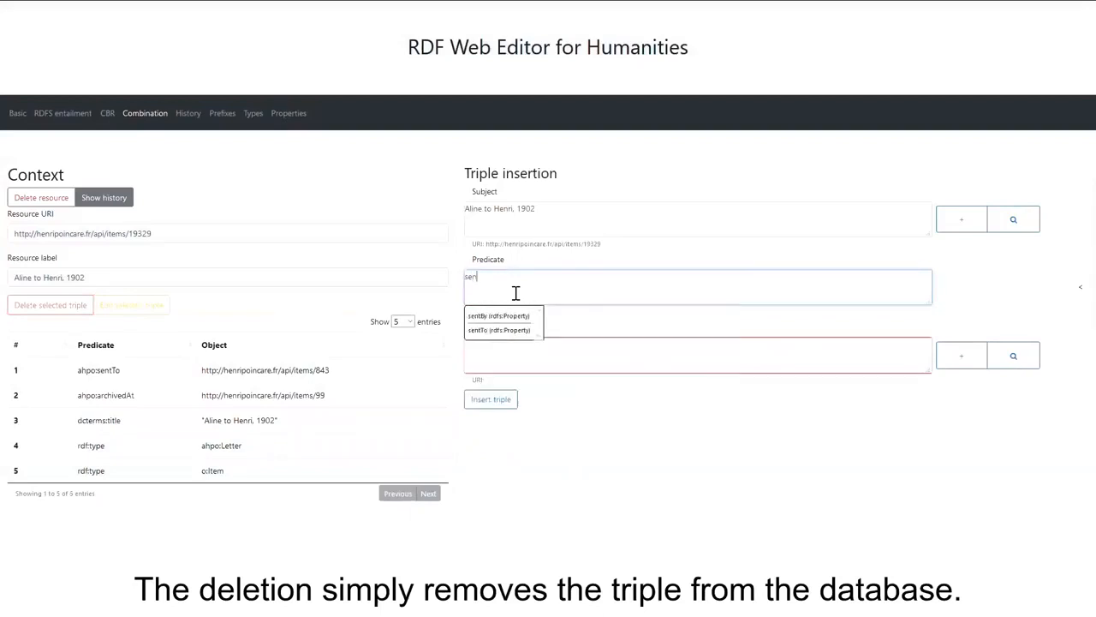
left_click(495, 317)
left_click(510, 324)
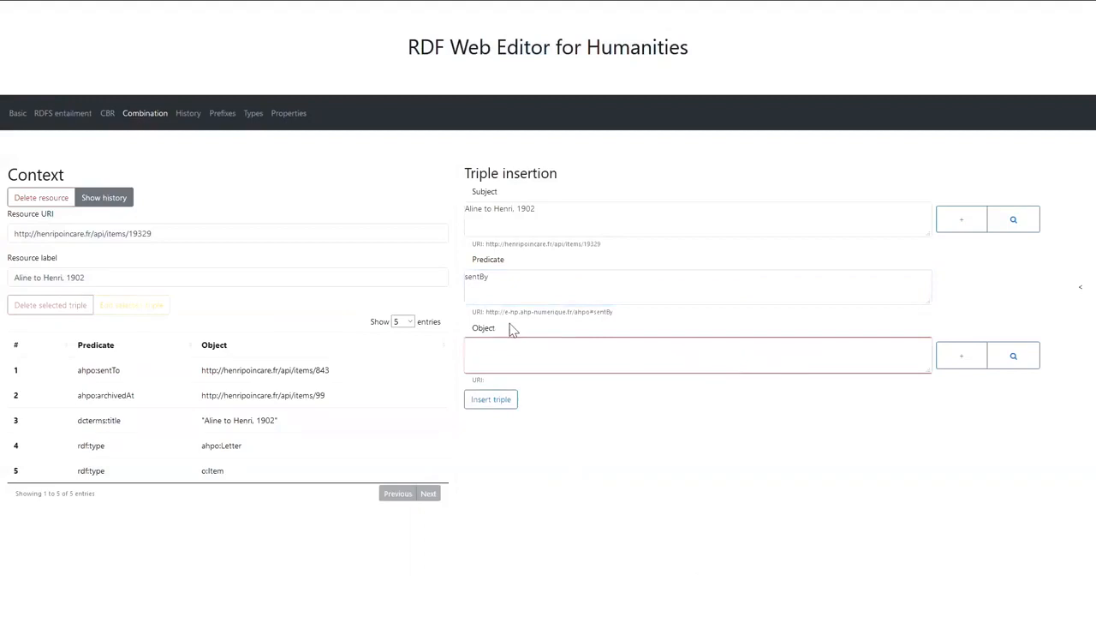
left_click(488, 363)
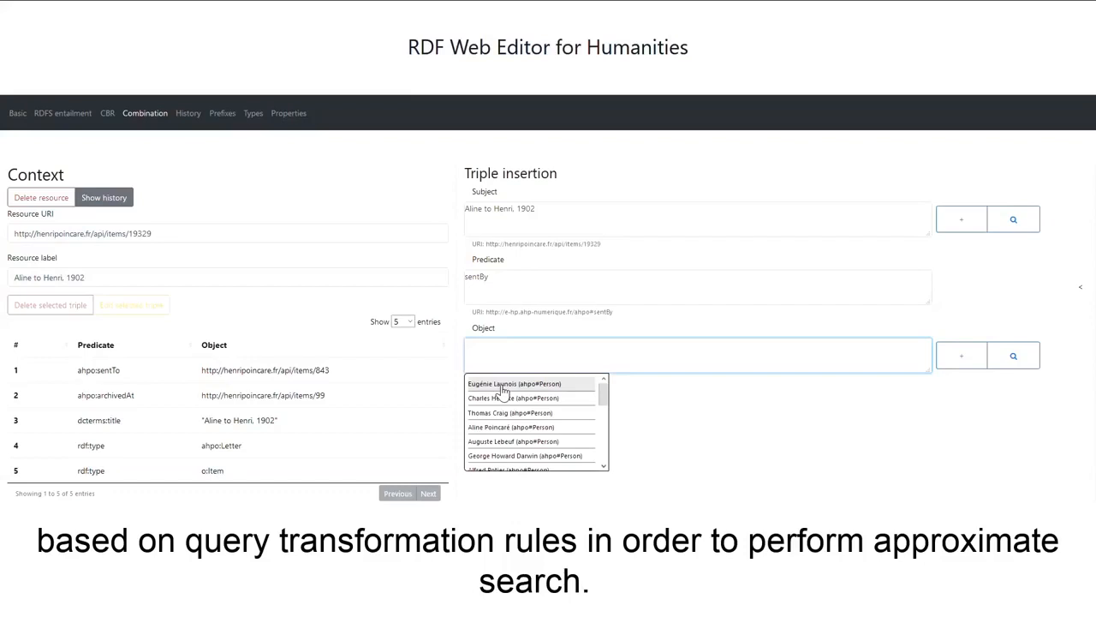
left_click(503, 388)
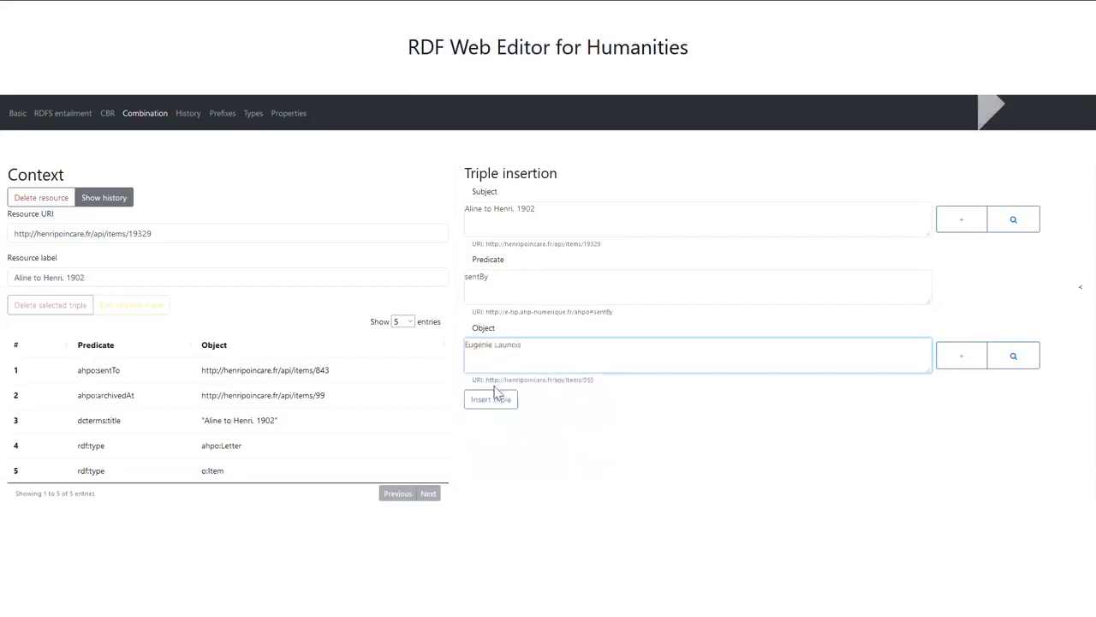
left_click(501, 401)
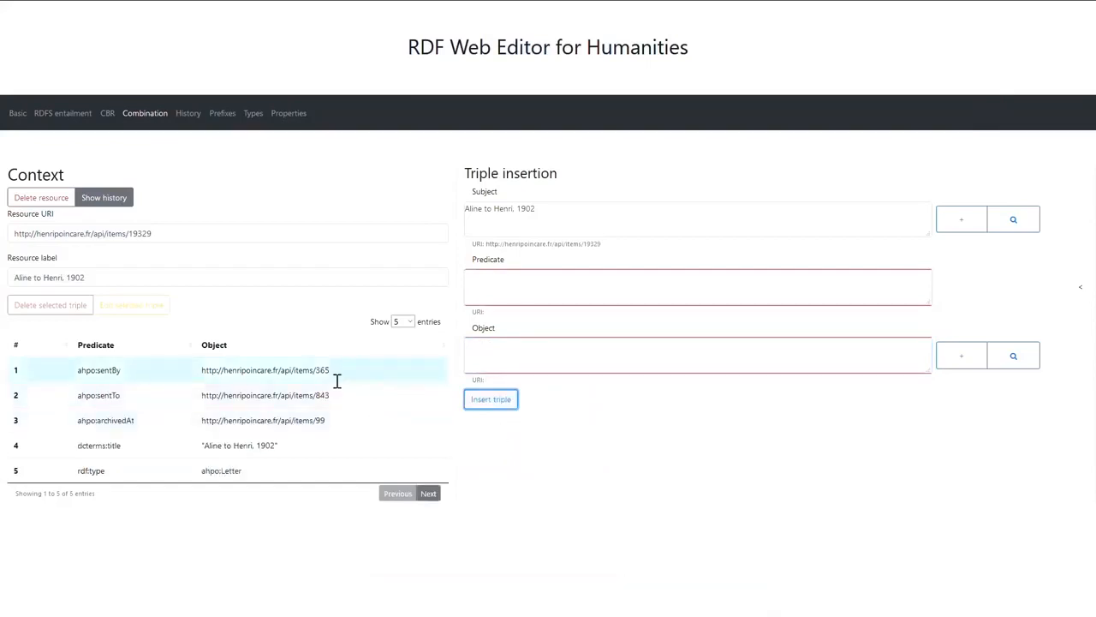
Update the object of the letter's dcterms:title triple to "Eugénie to Henri, 1902" as plain text.
left_click(289, 454)
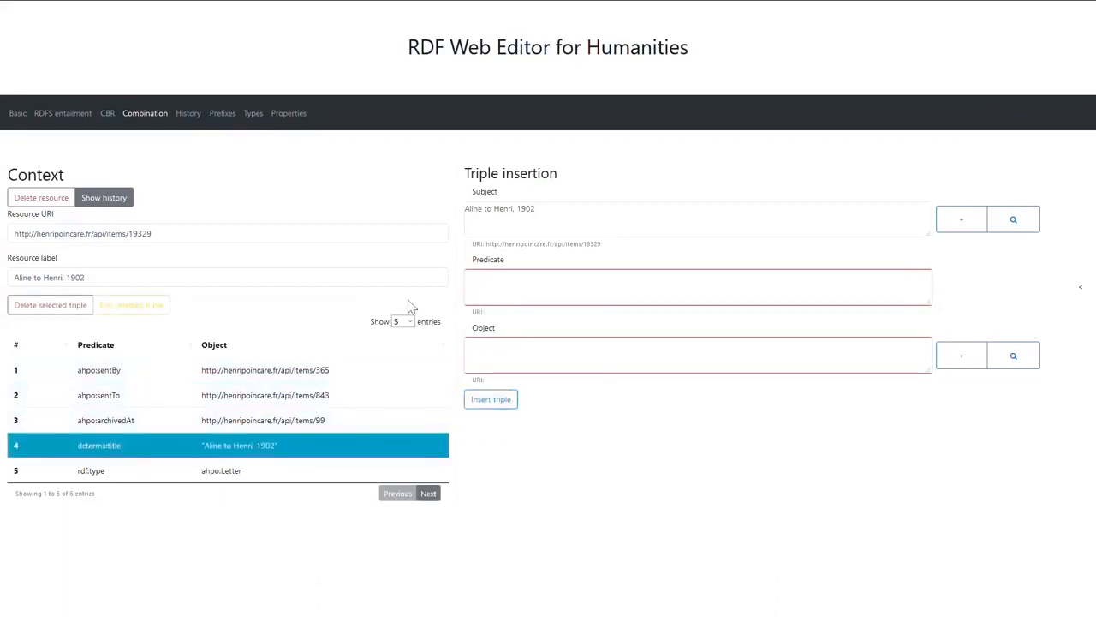
left_click(154, 310)
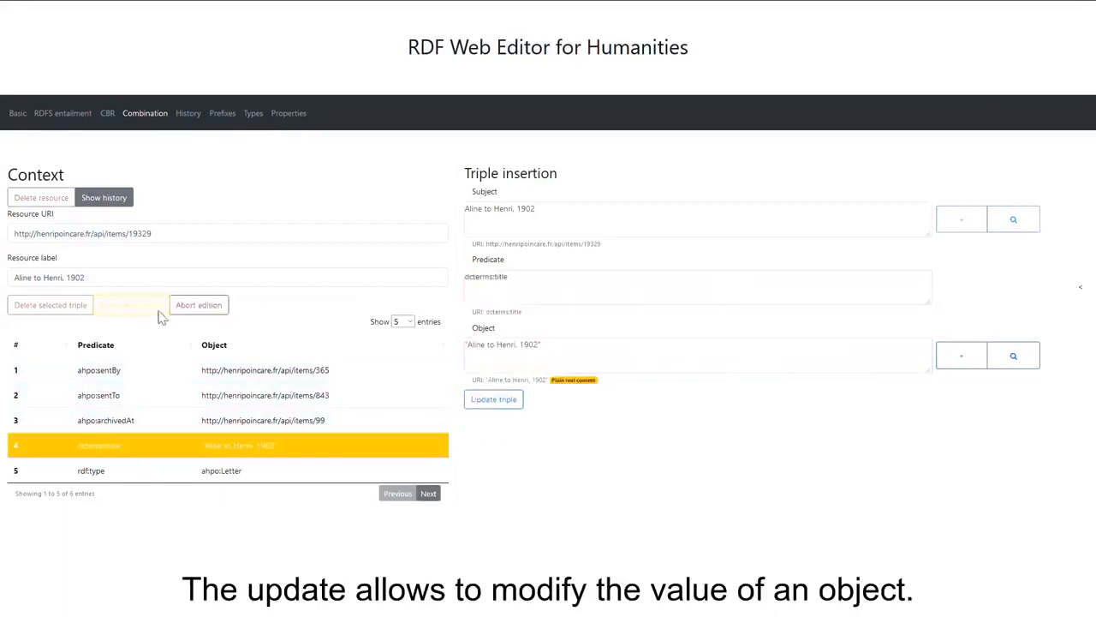
double_click(479, 353)
key("BackSpace")
type("Eugenie")
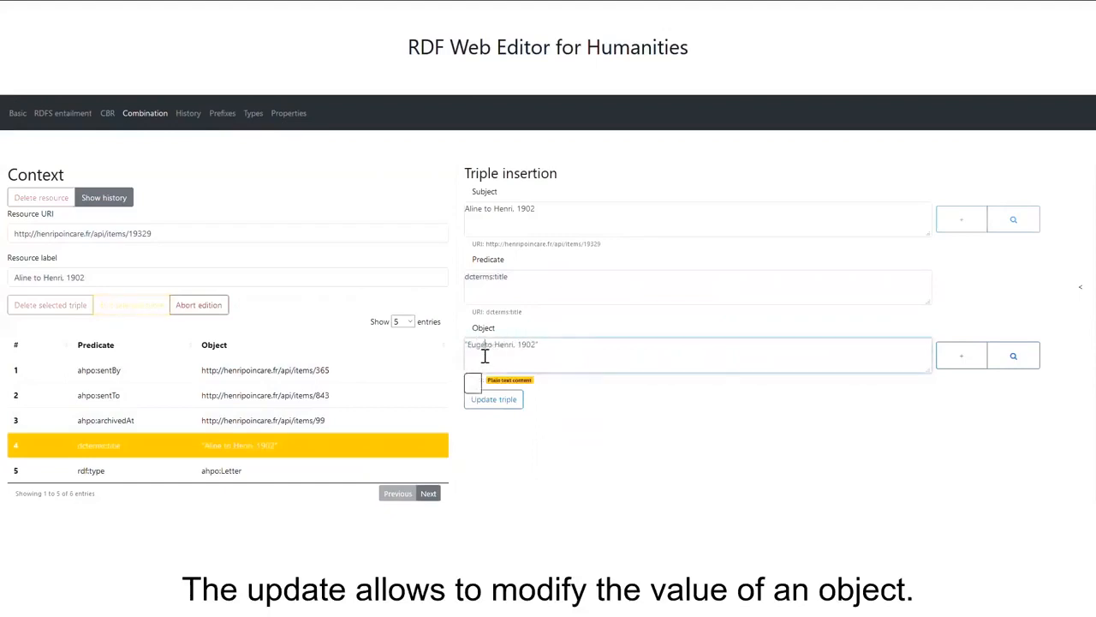
left_click(498, 400)
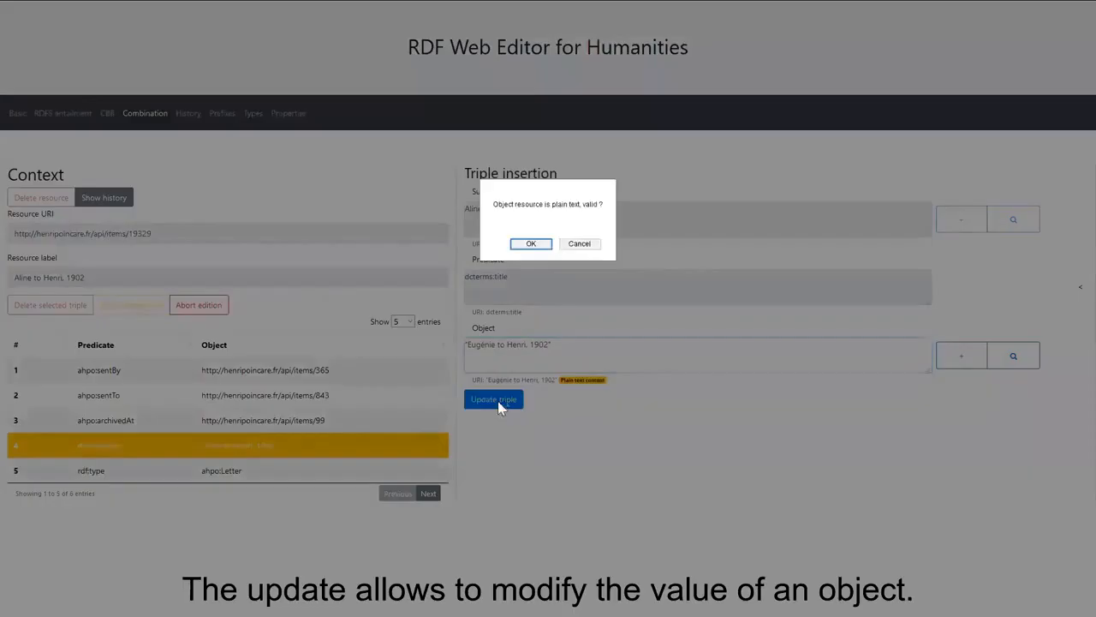
left_click(530, 243)
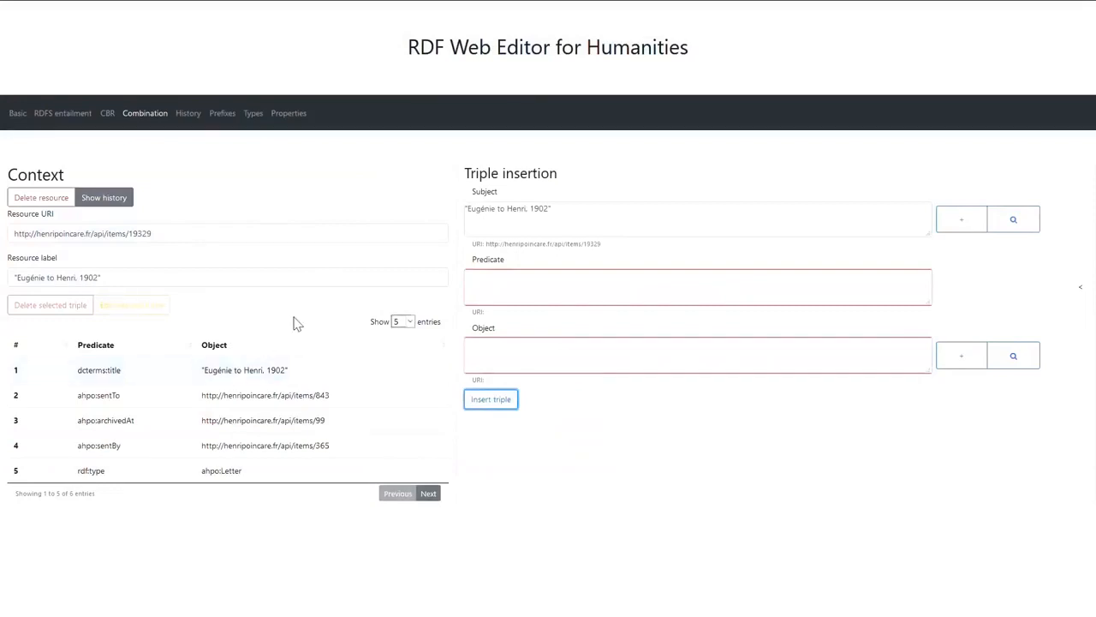
Review the letter resource's history of creations, deletions and editions, then return to the editor.
left_click(118, 211)
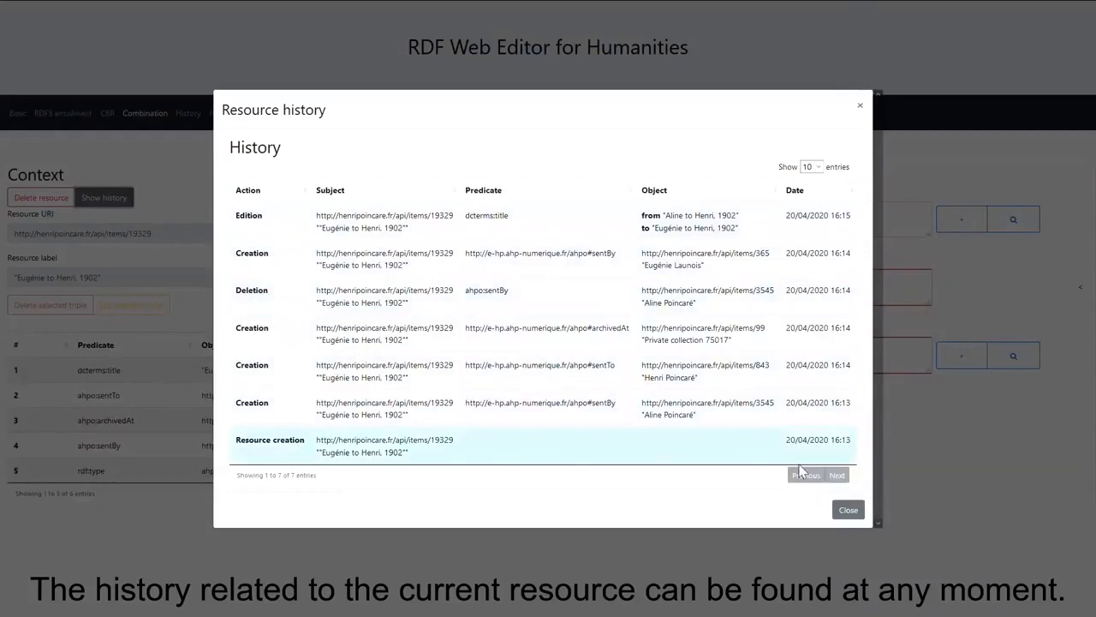
left_click(847, 510)
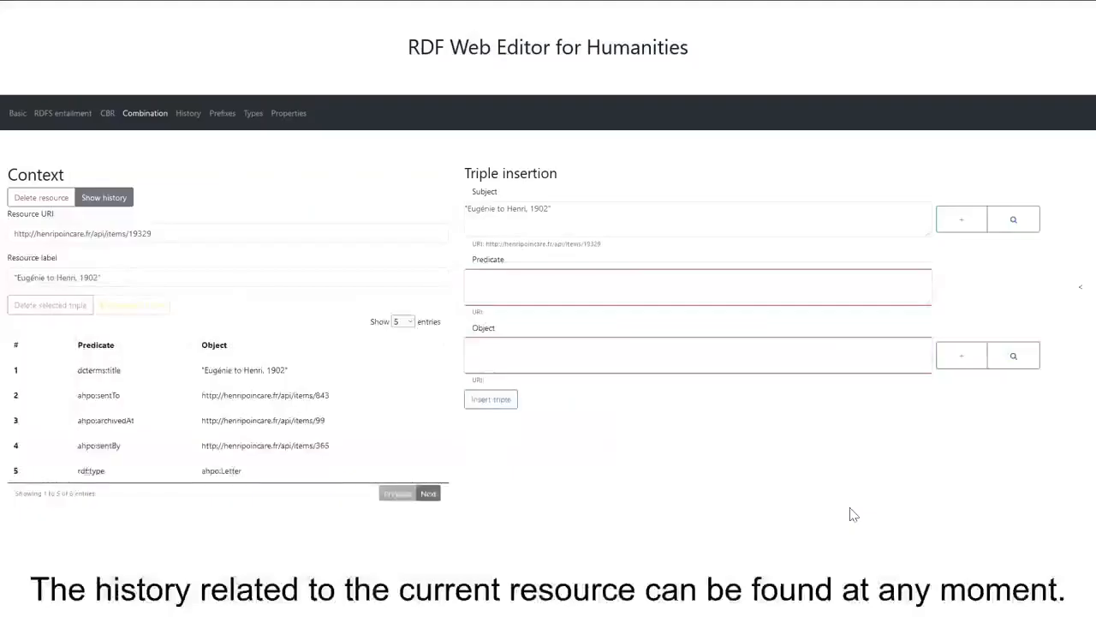
Fill in a new triple for the letter with predicate citeApparatName and look up its object by entering "Ms E".
left_click(549, 299)
type("cit")
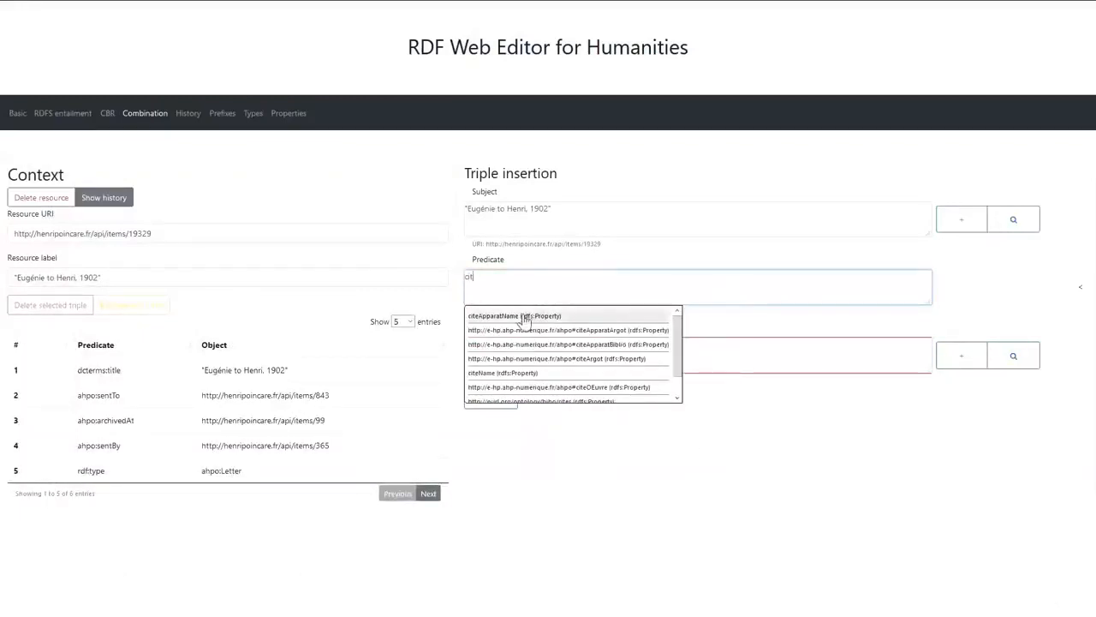
left_click(521, 316)
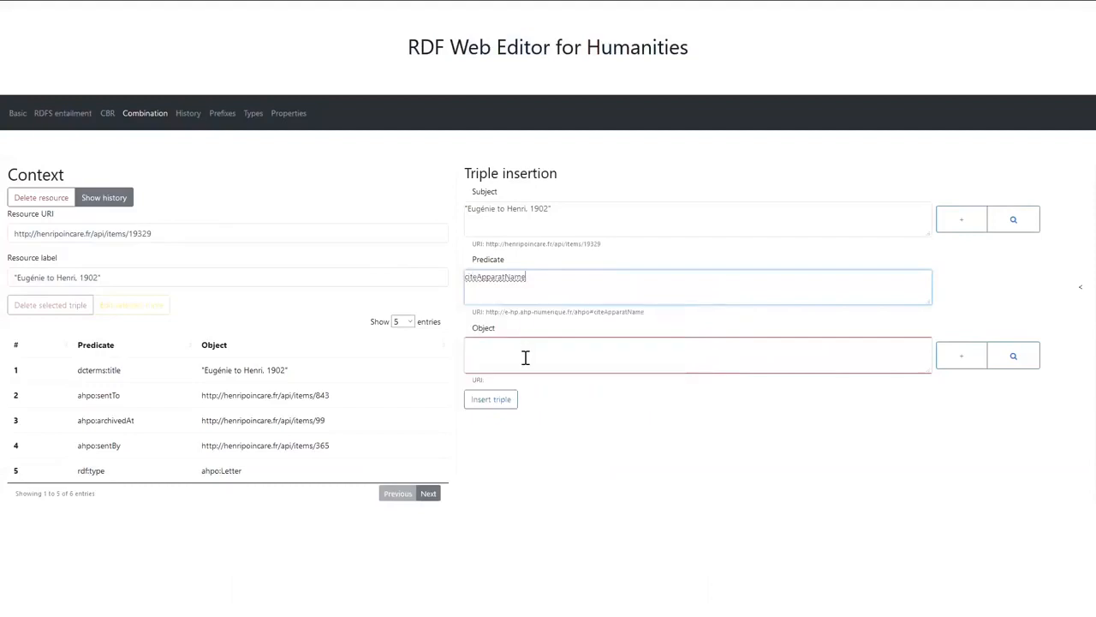
left_click(525, 357)
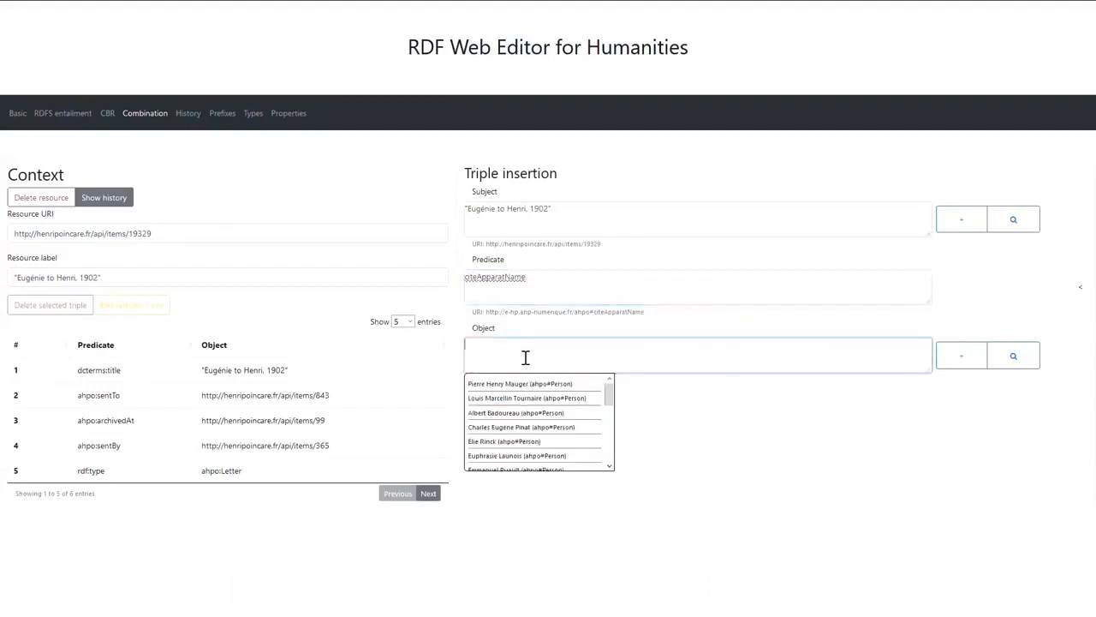
type("Ms E")
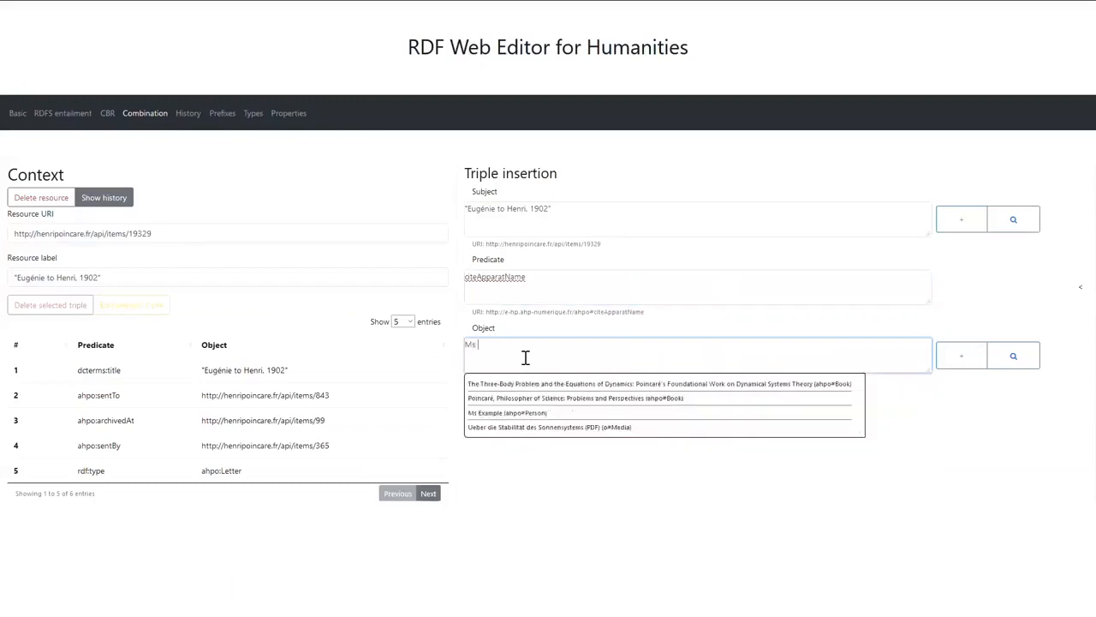